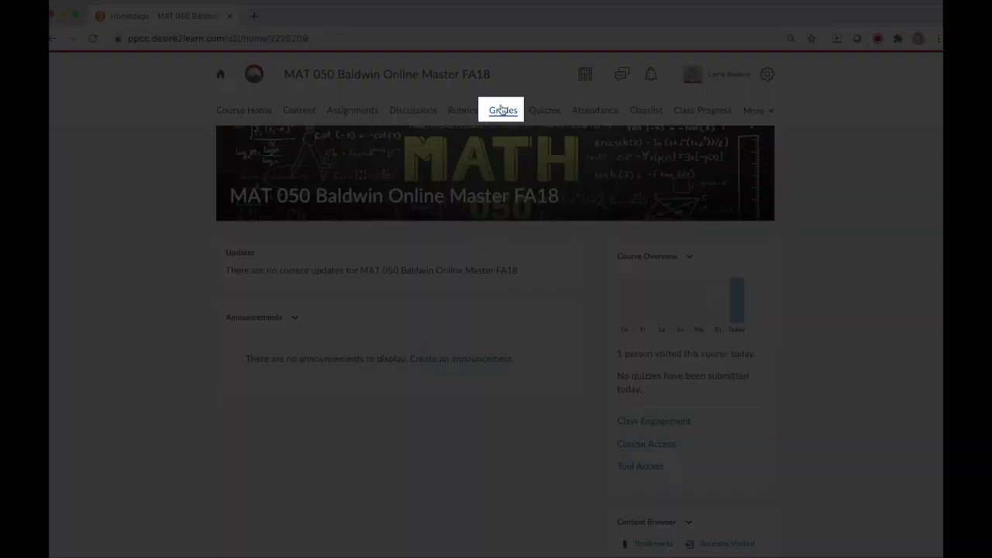
- Open the course's Grades Setup Wizard, review the current grade book settings and start the wizard
click(501, 109)
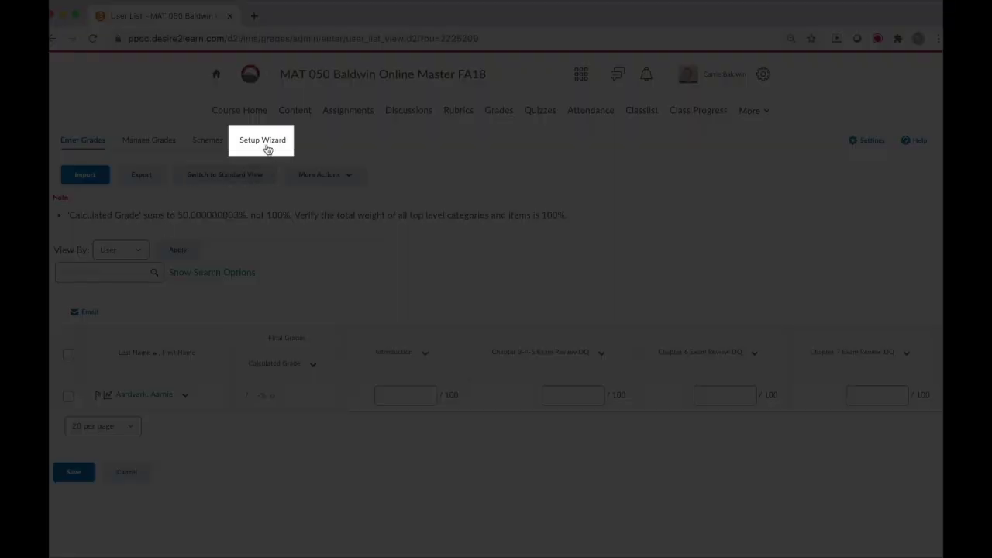
click(266, 146)
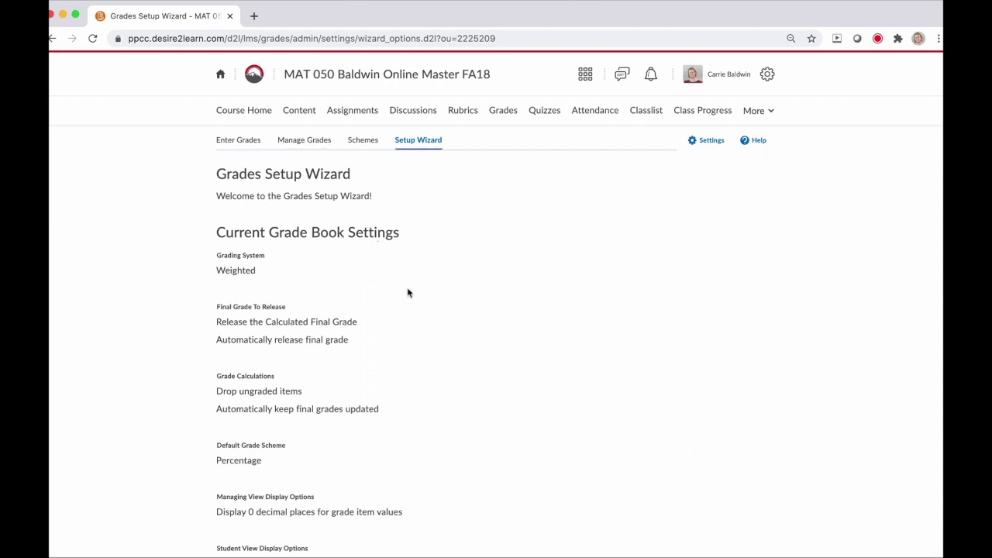
scroll(409, 292, down, 1)
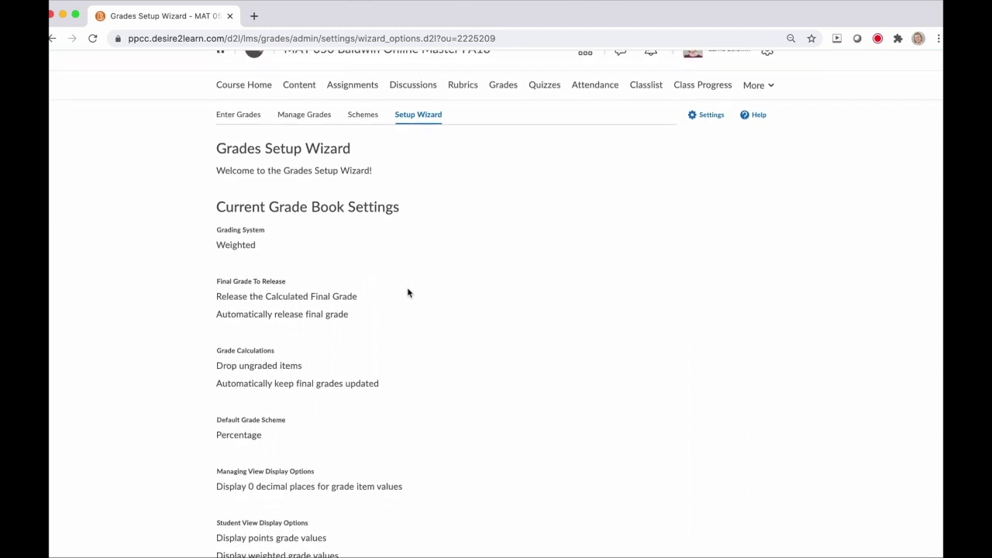
scroll(409, 292, down, 3)
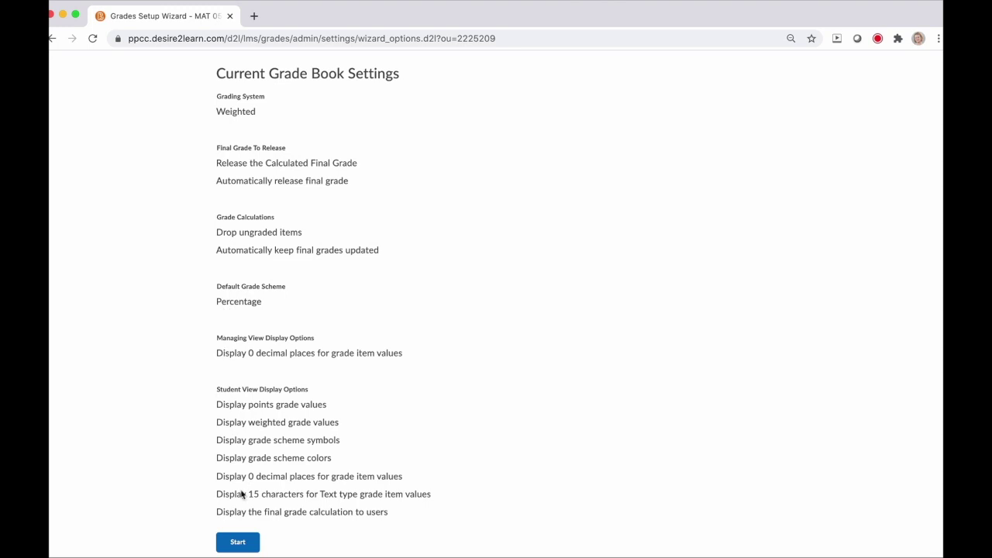
click(234, 543)
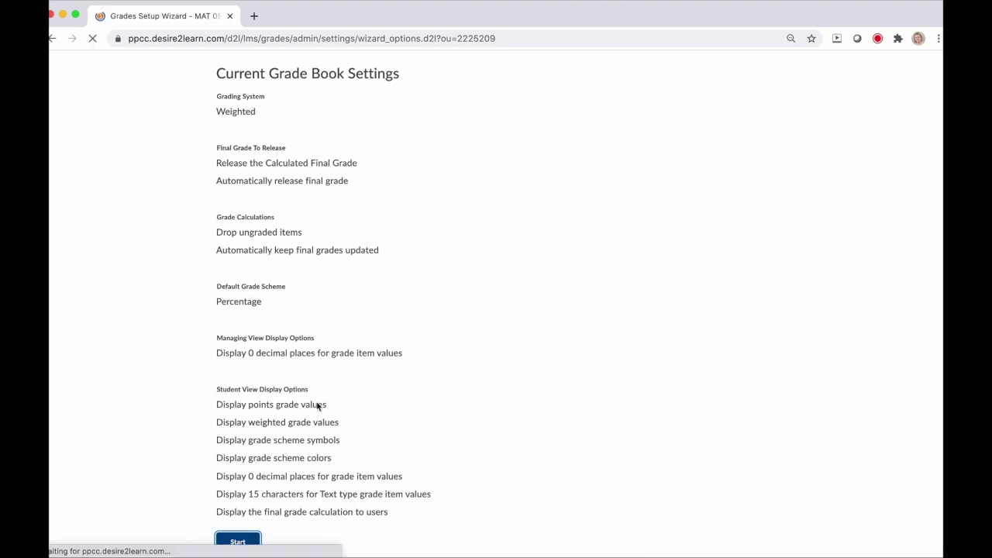
- Accept the Weighted grading system and release of the Calculated Final Grade in the first two wizard steps
scroll(445, 347, down, 2)
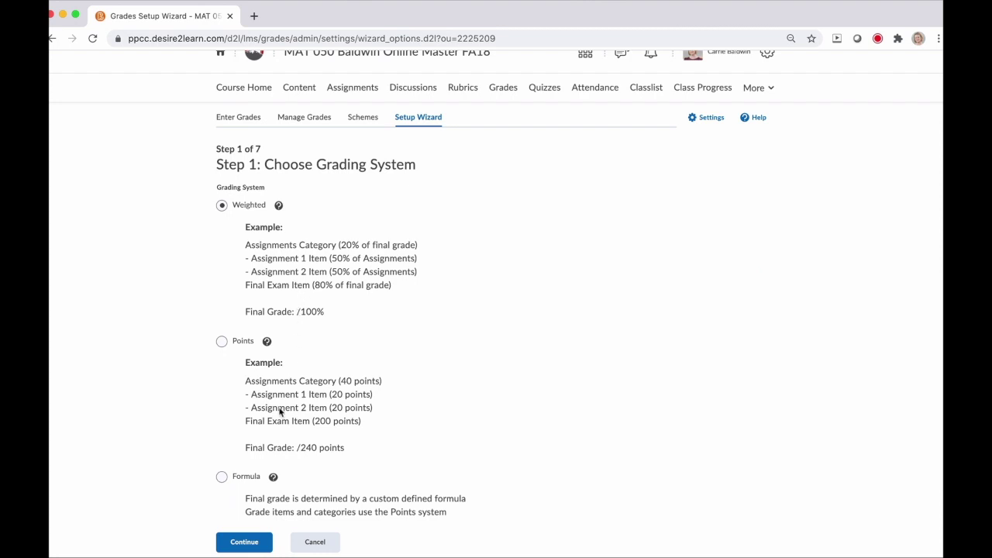
click(245, 544)
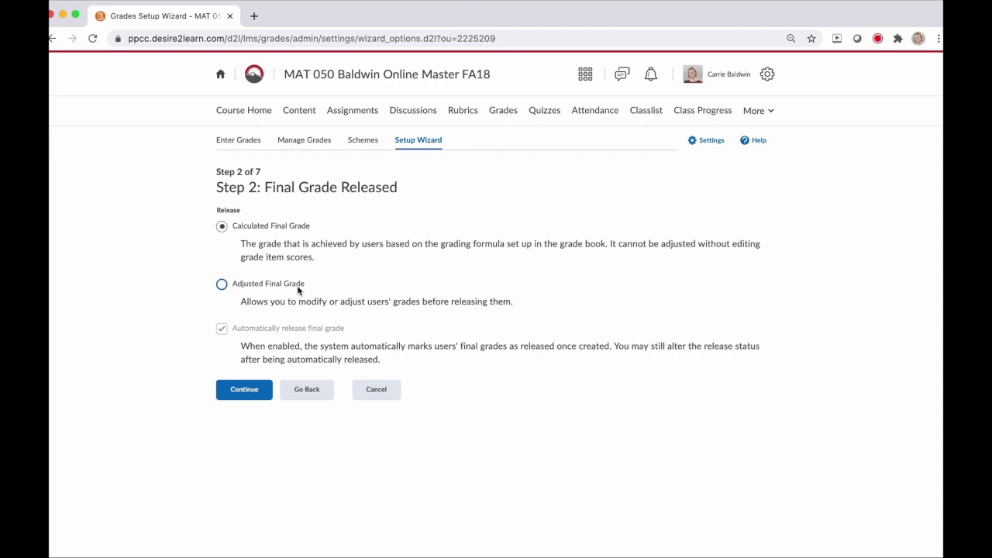
click(256, 390)
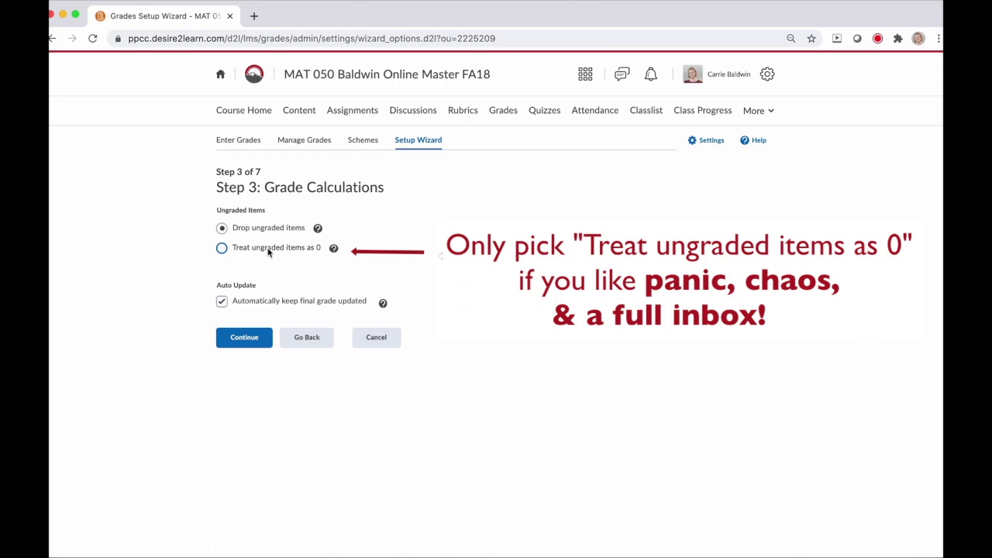
- Choose to drop ungraded items and accept Percentage as the default grade scheme
click(254, 228)
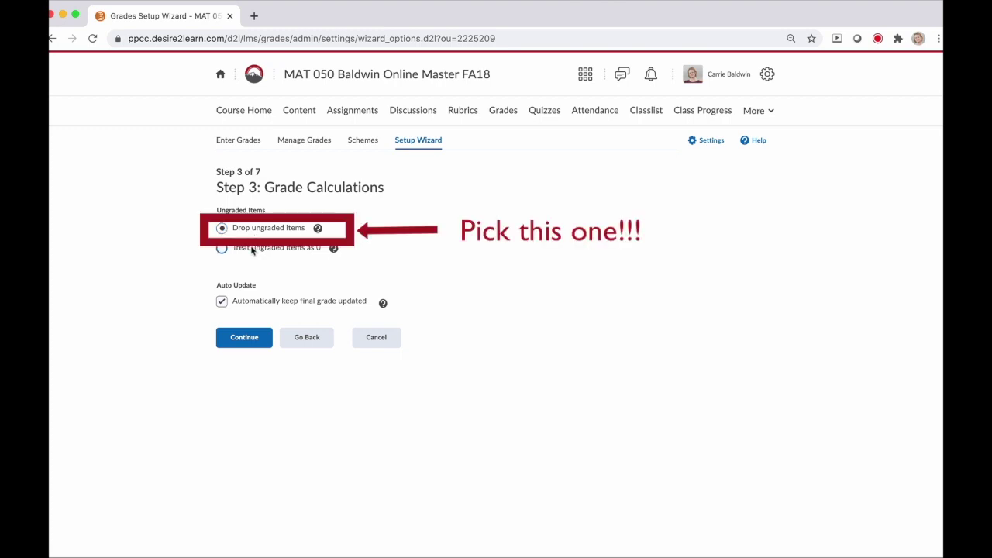
click(235, 342)
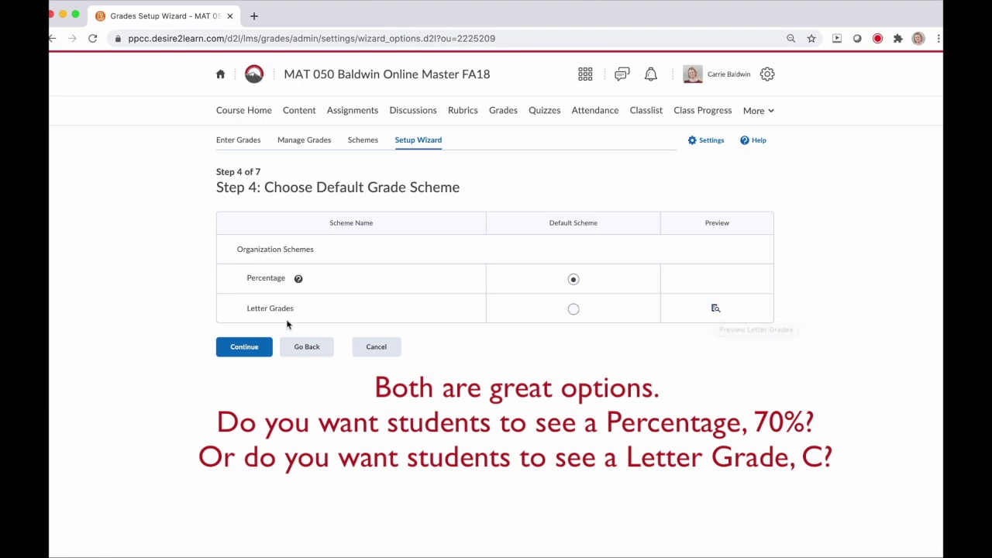
click(252, 354)
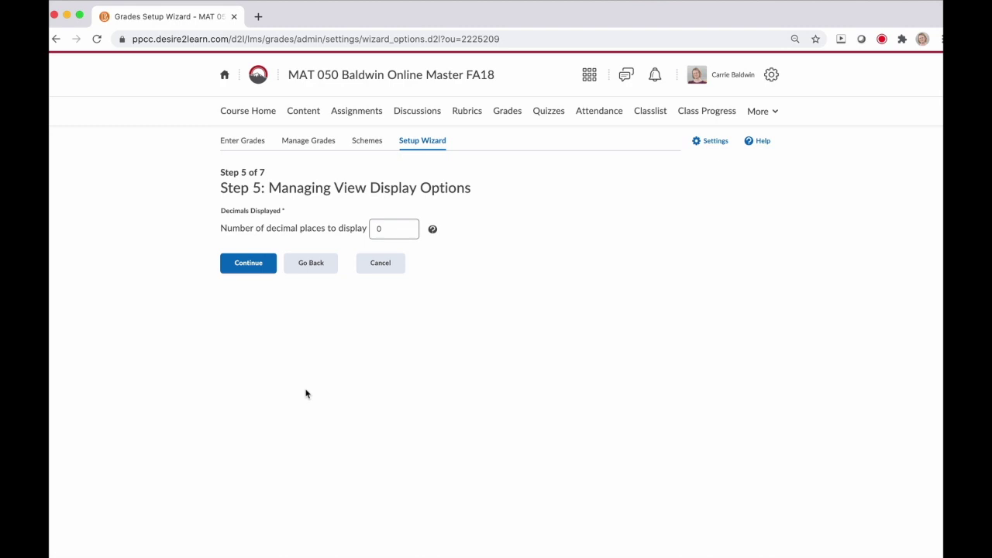
- Accept 0 decimal places for the managing view and the student view display options, including the final grade calculation
click(247, 265)
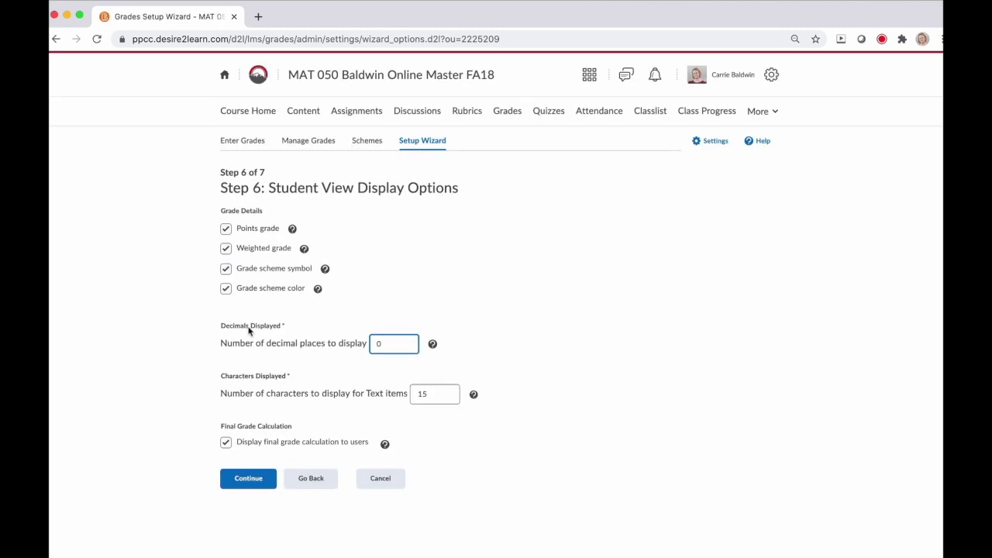
click(683, 313)
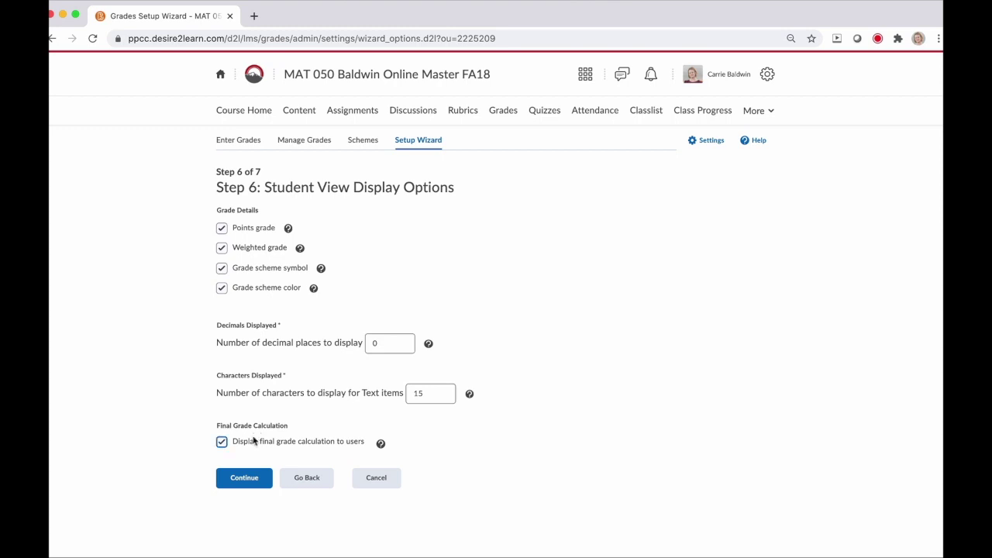
click(247, 484)
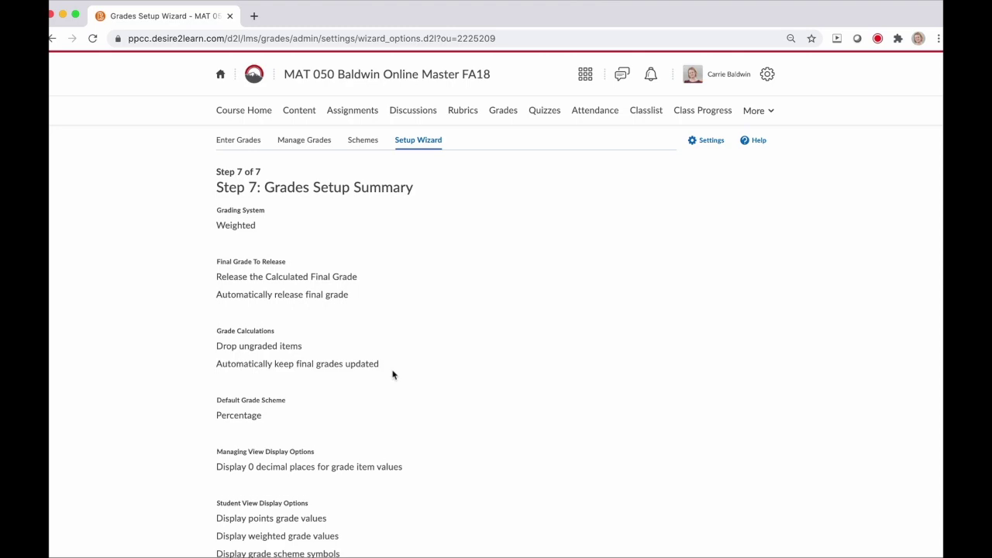
- Review the Grades Setup Summary and finish the wizard
scroll(392, 375, down, 2)
scroll(392, 375, down, 2)
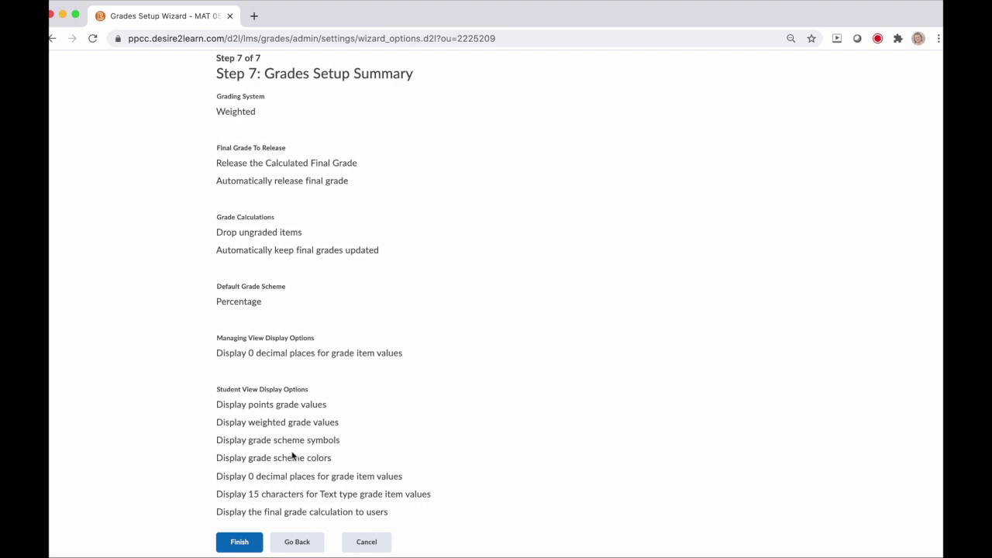
click(243, 545)
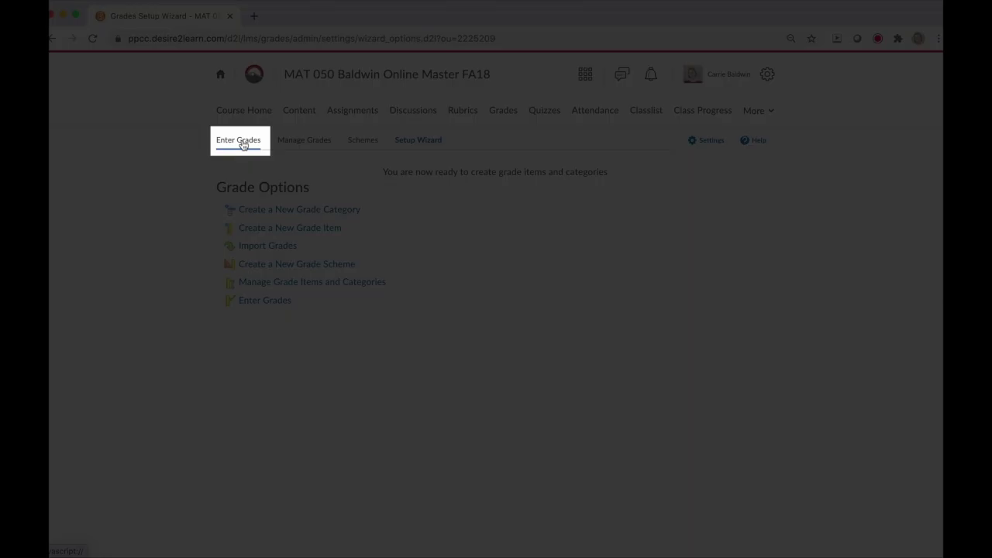
- Enable Grade scheme symbol and Weighted grade in the gradebook's personal display options, save, and return to the Enter Grades list
click(242, 145)
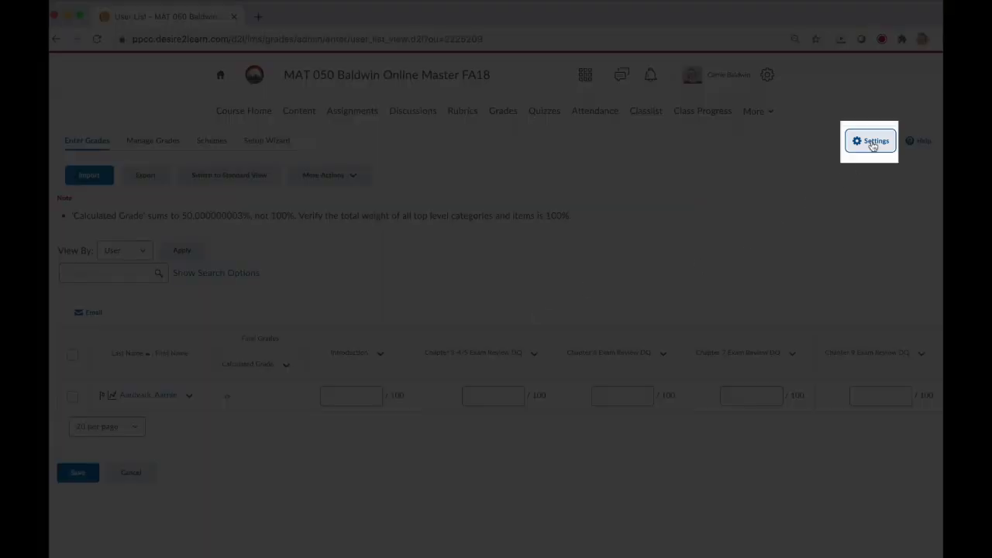
click(874, 143)
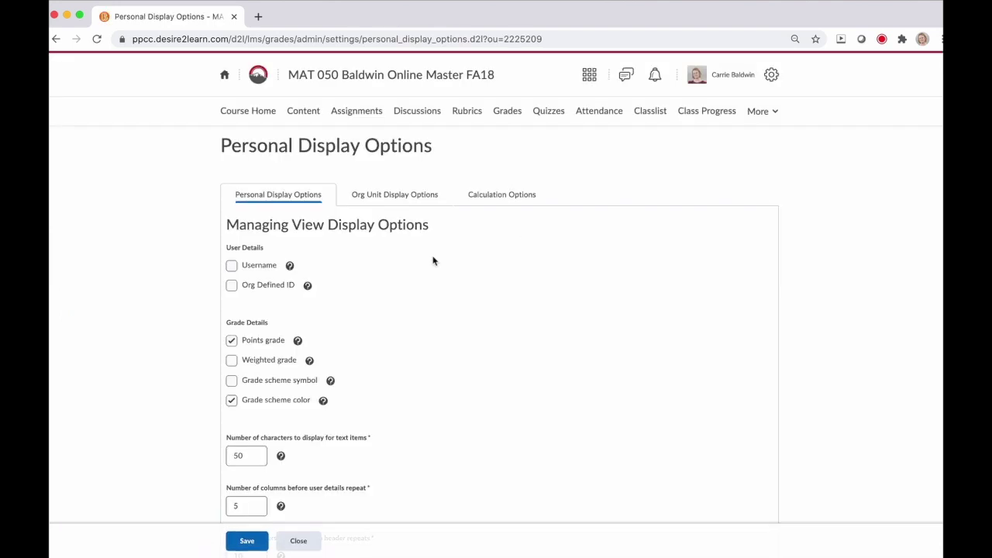
click(232, 381)
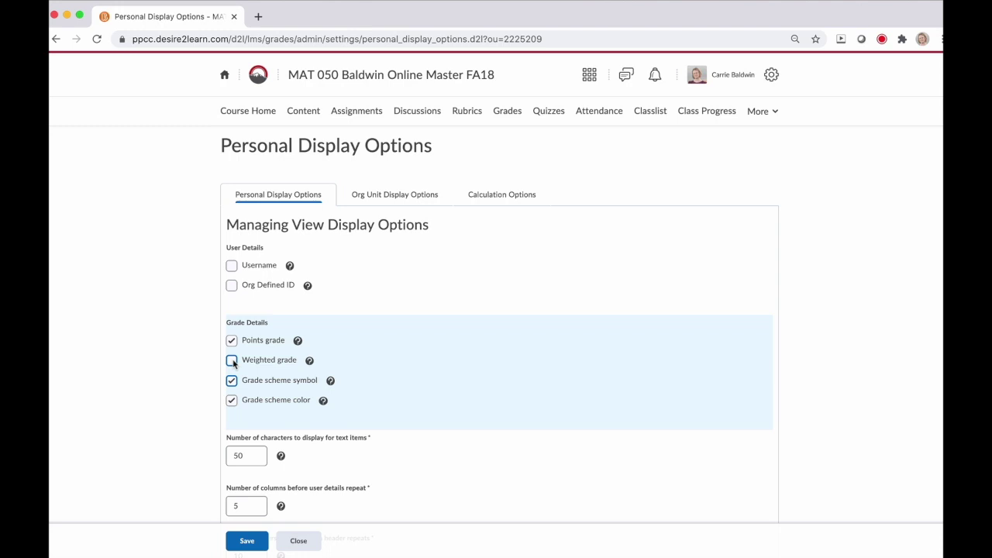
click(232, 362)
click(244, 541)
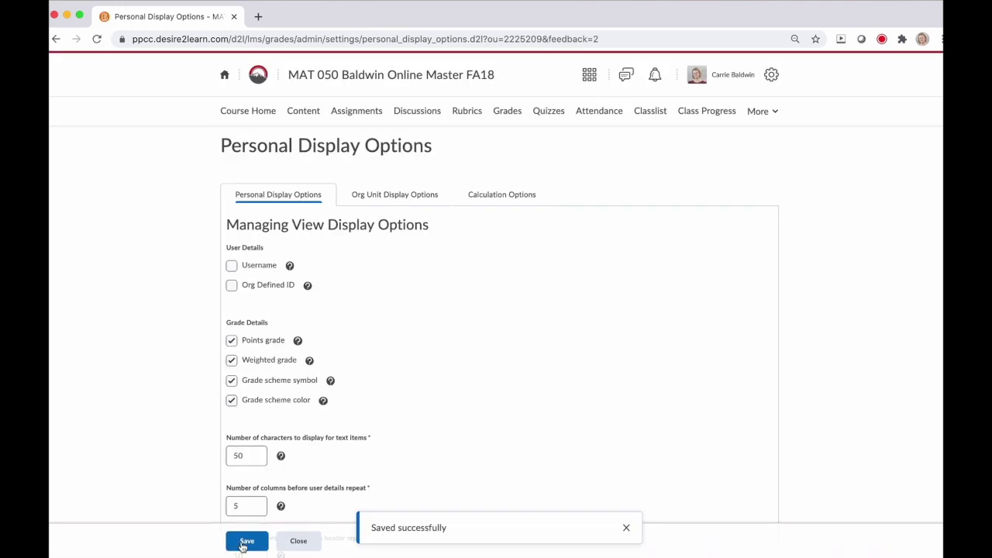
click(292, 546)
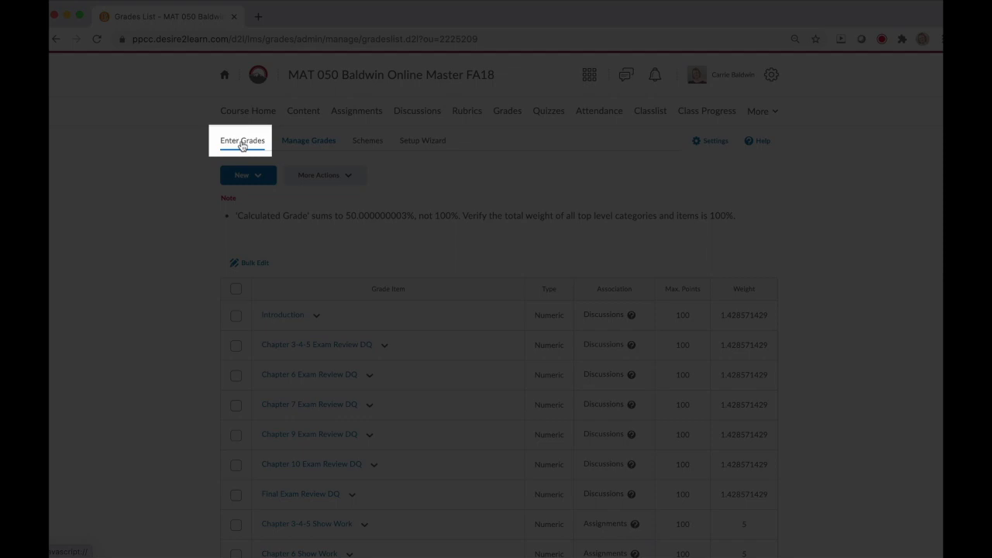
click(242, 146)
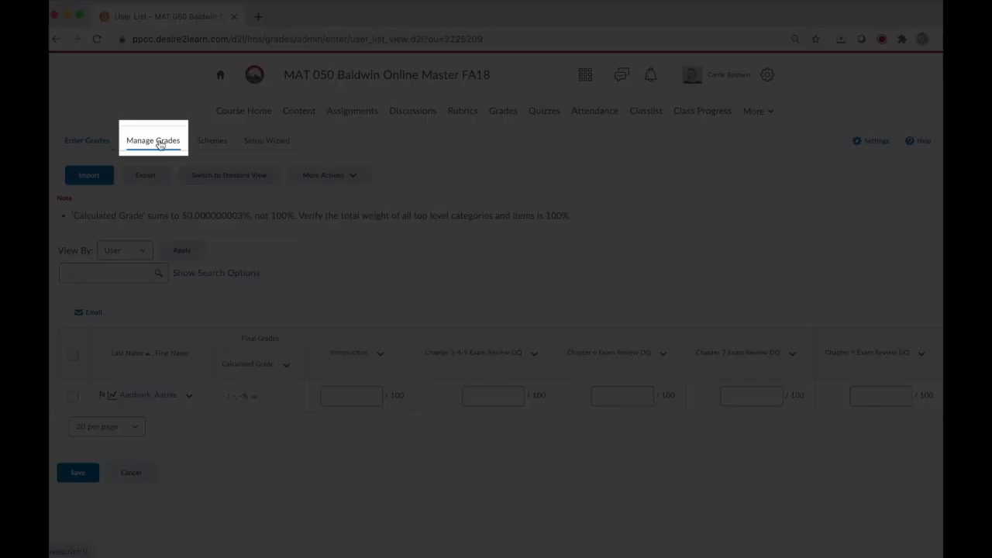
- Start a new grade category in Manage Grades and name it Homework
click(160, 145)
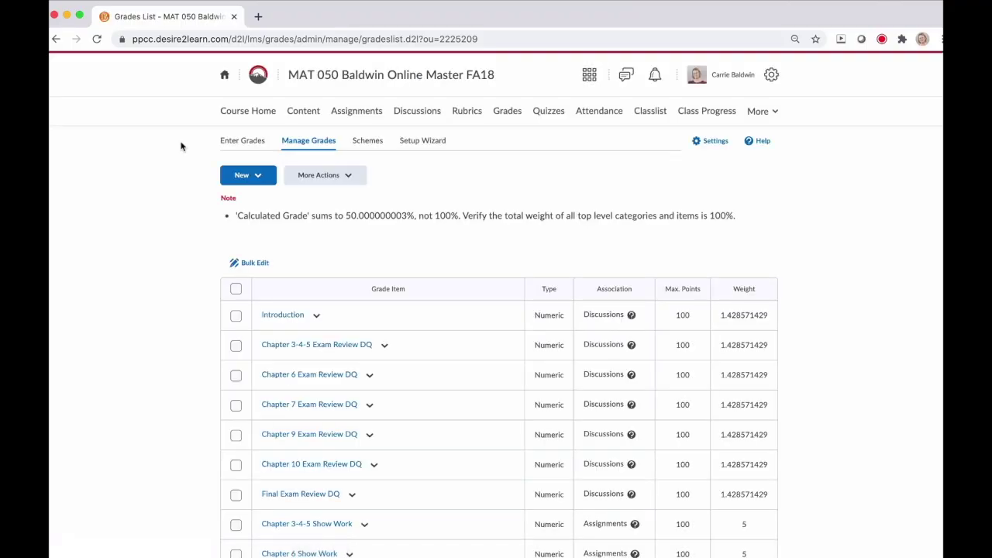
click(261, 178)
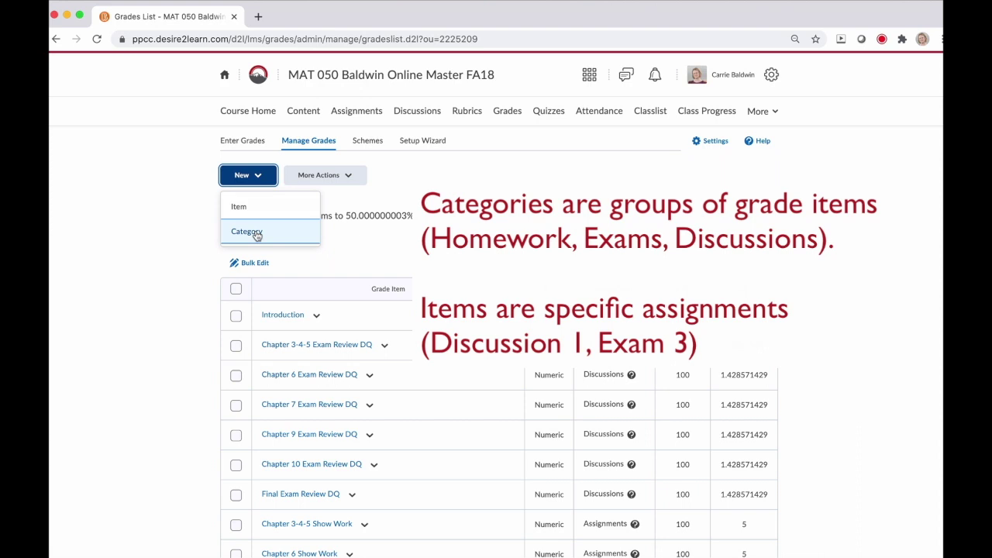
click(256, 233)
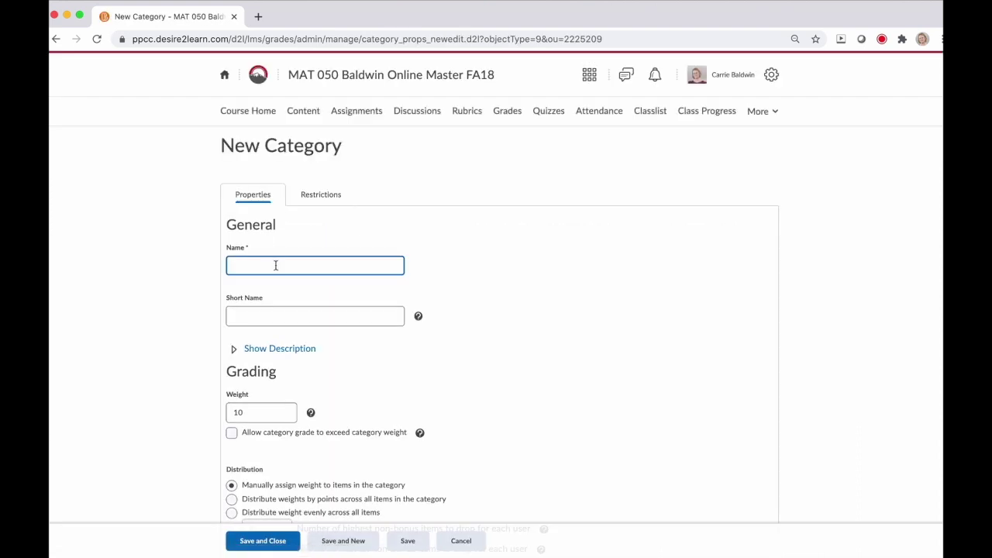
text(Homework)
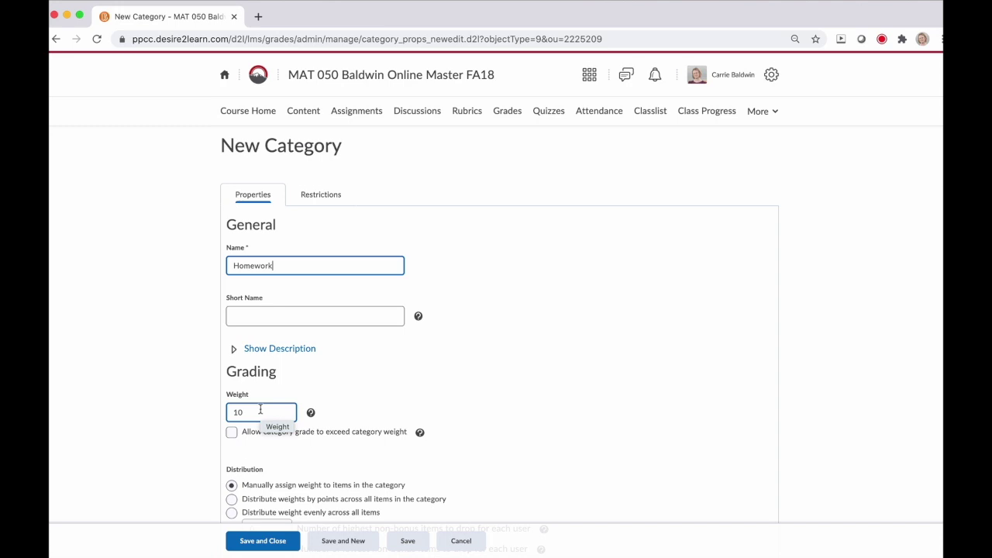
- Set the Homework category to distribute weight evenly across all items and look over its drop and display options
scroll(260, 409, down, 2)
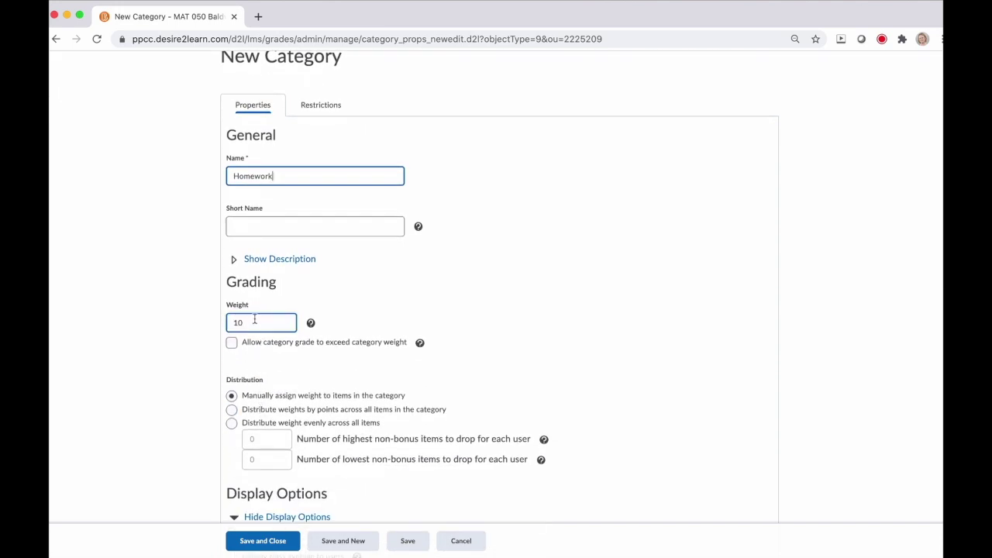
scroll(277, 368, down, 3)
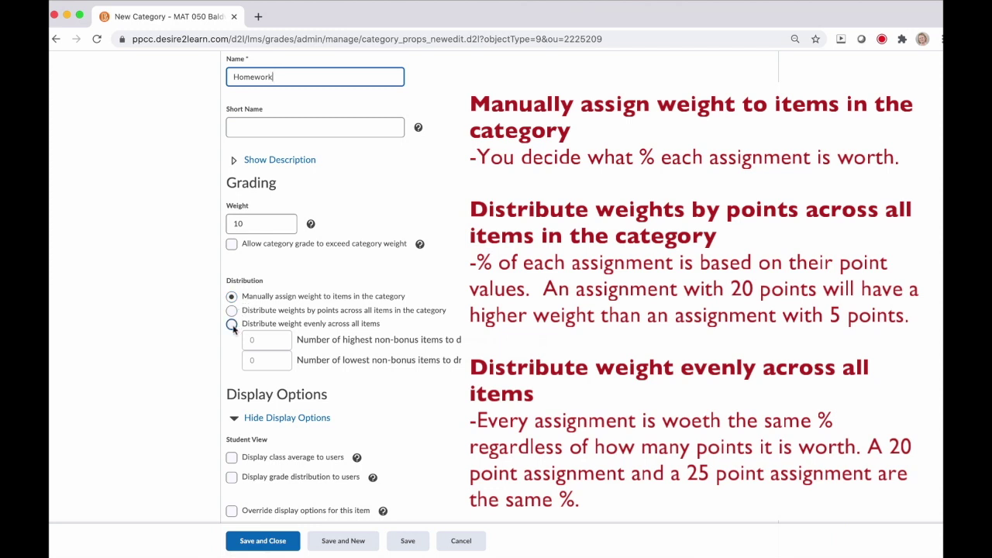
click(231, 325)
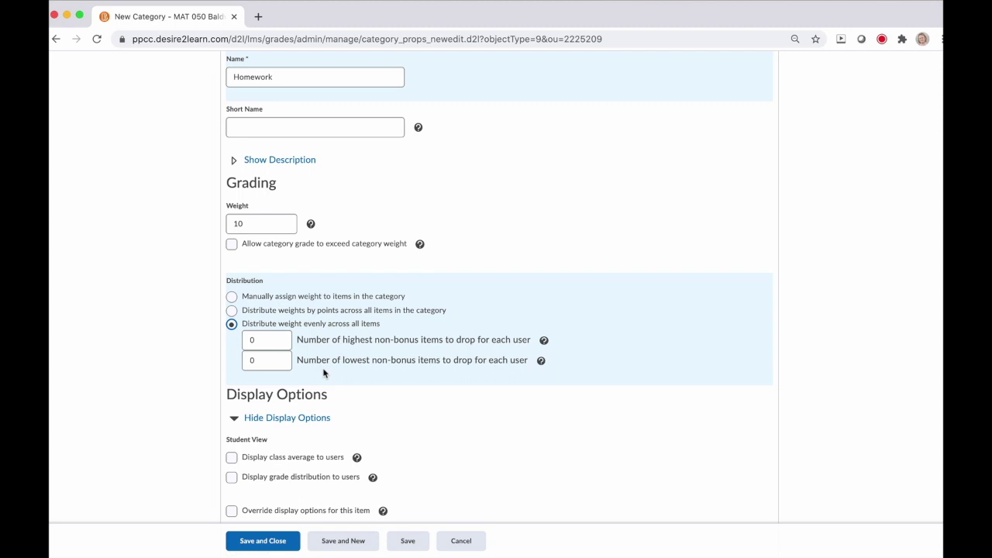
click(262, 362)
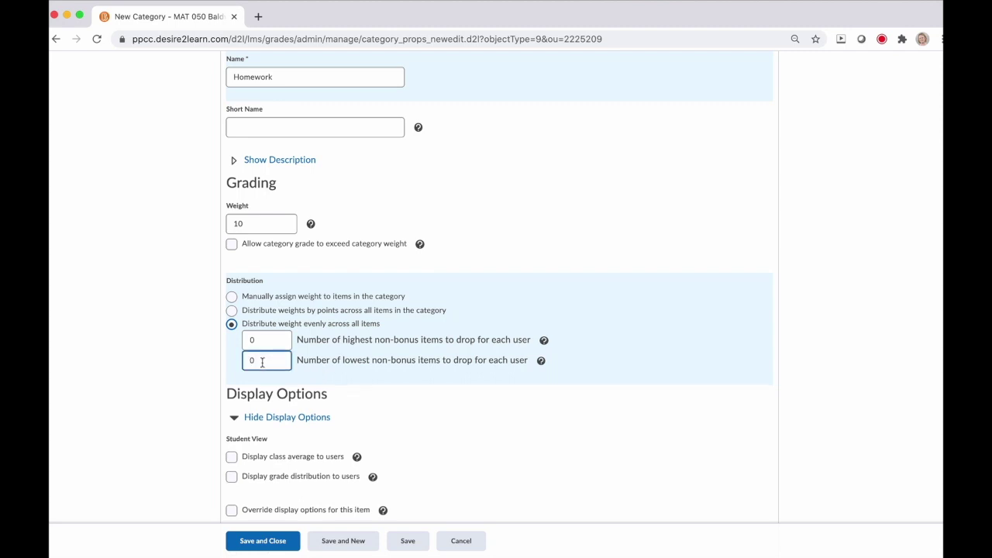
click(383, 405)
scroll(384, 406, down, 3)
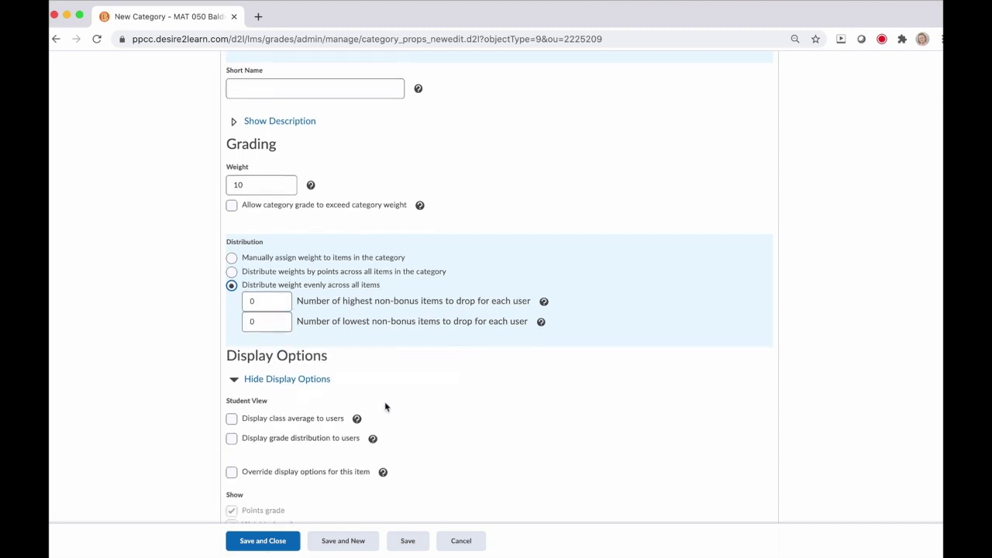
scroll(386, 406, down, 1)
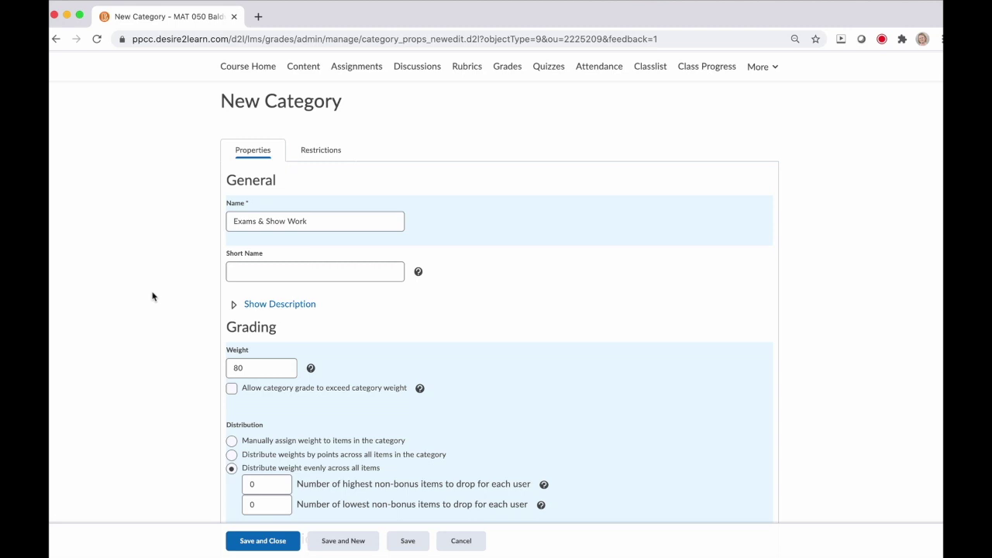
- Review the weight, the even distribution setting and the drop options of the new Exams & Show Work category
click(241, 367)
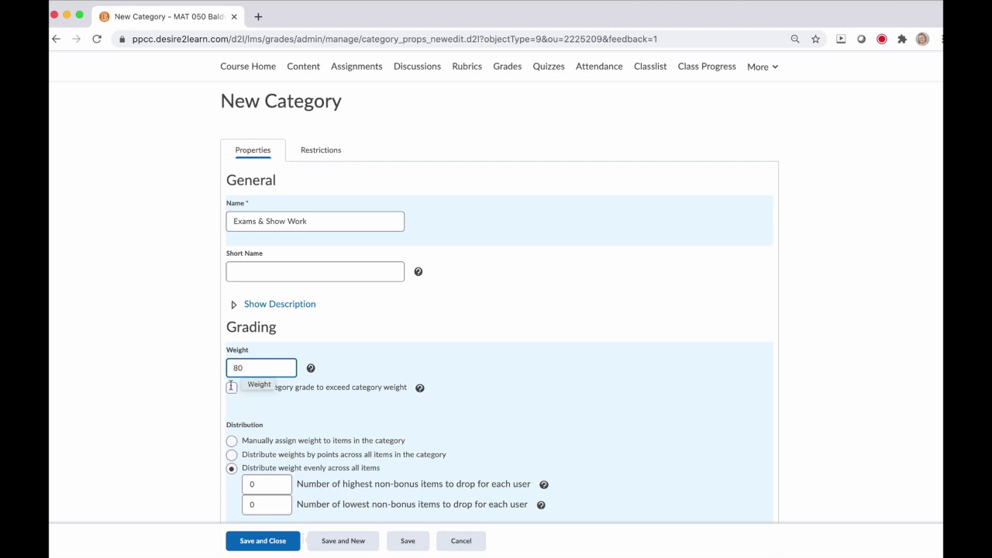
click(222, 390)
scroll(213, 403, down, 3)
click(245, 373)
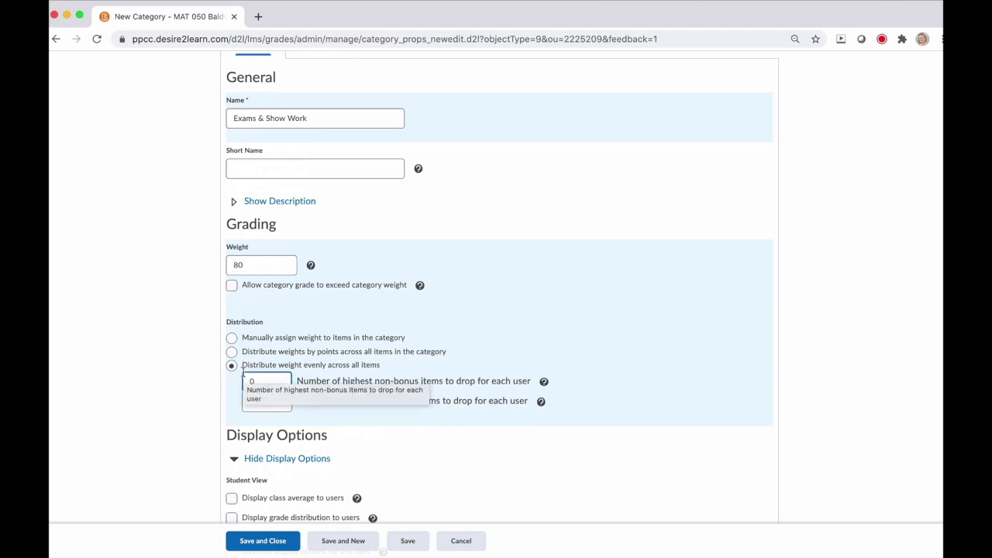
click(232, 366)
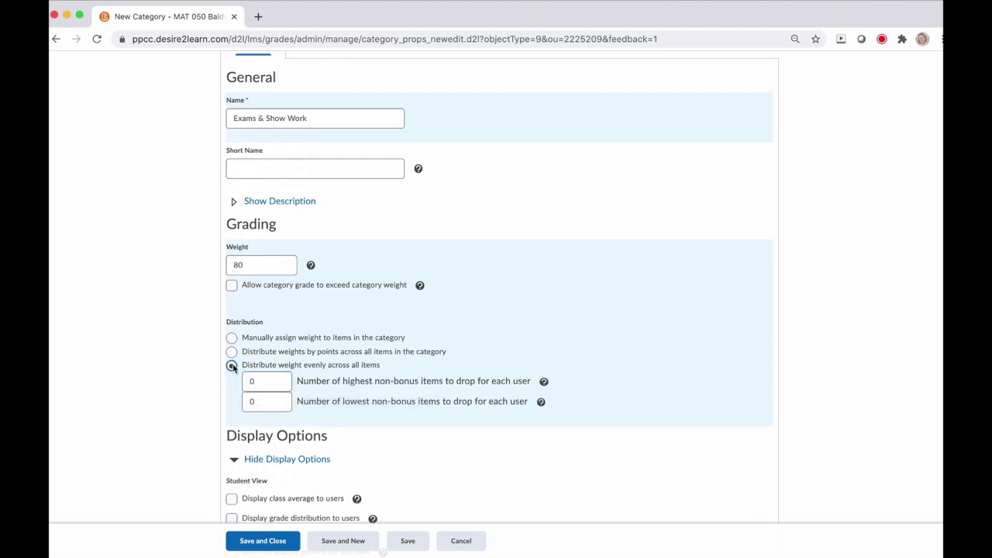
scroll(185, 432, down, 2)
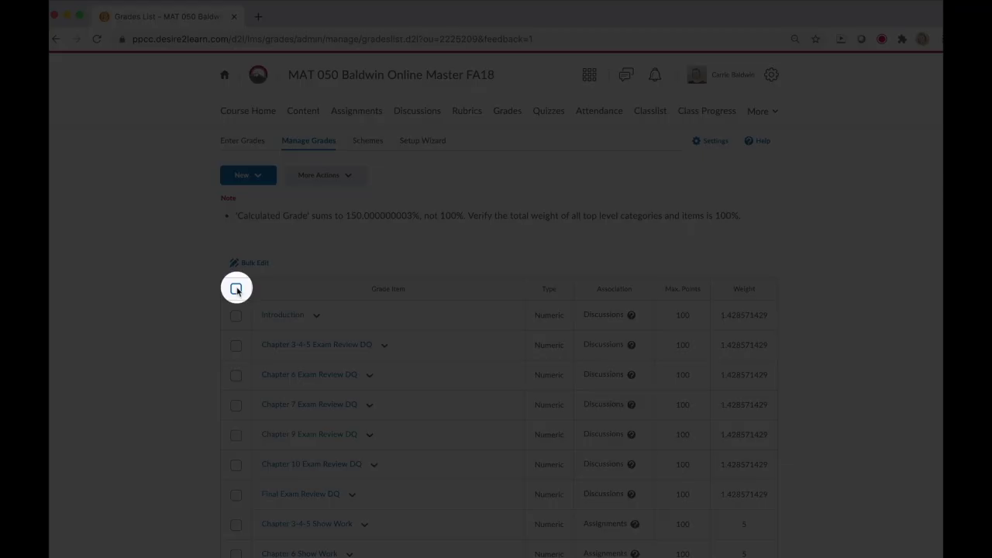
- Open all grade items and categories for bulk editing and assign the Introduction item to the Discussions category
click(236, 289)
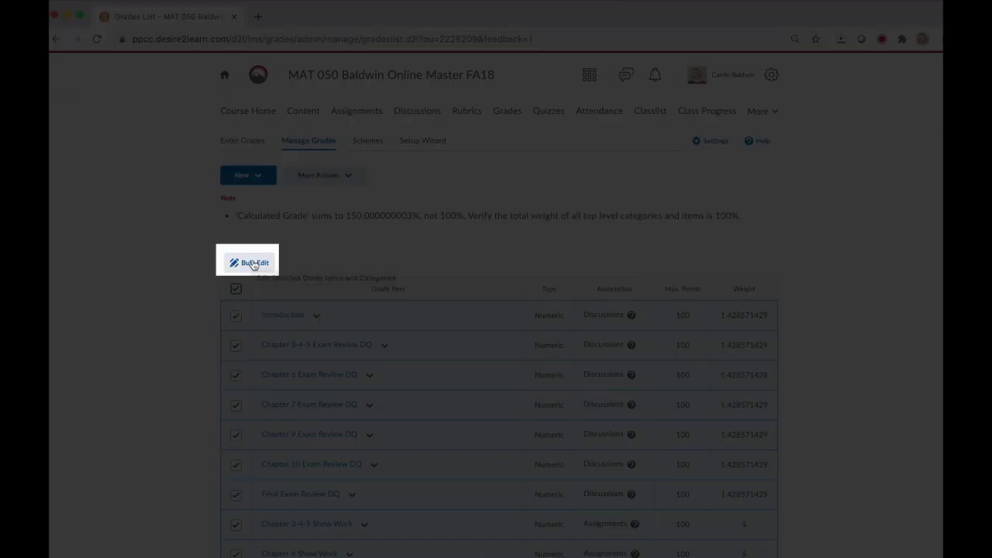
click(253, 263)
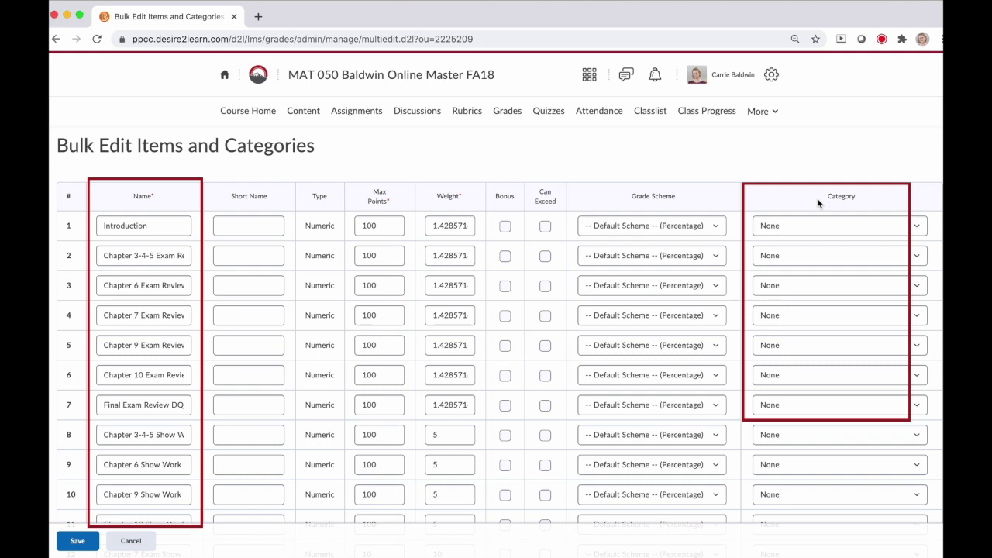
click(160, 224)
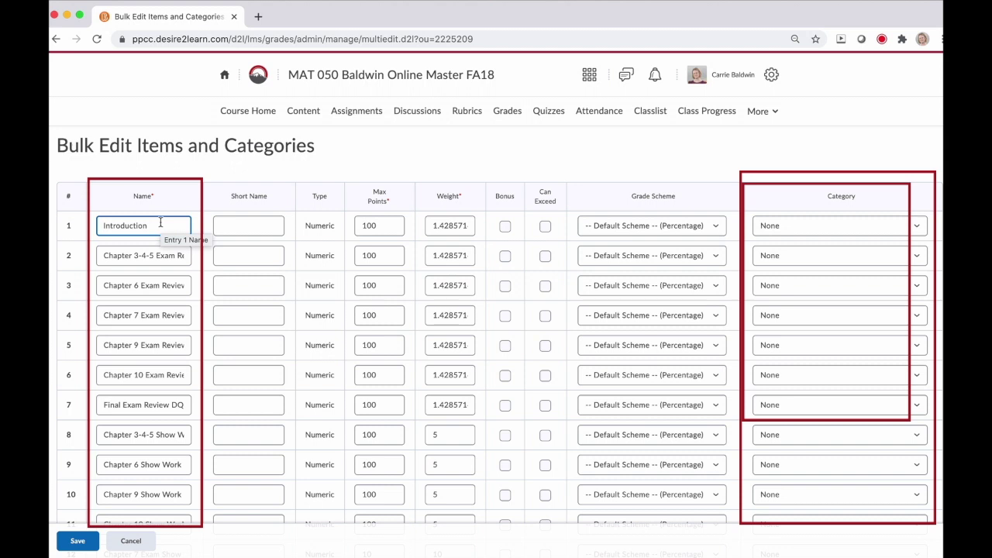
click(575, 200)
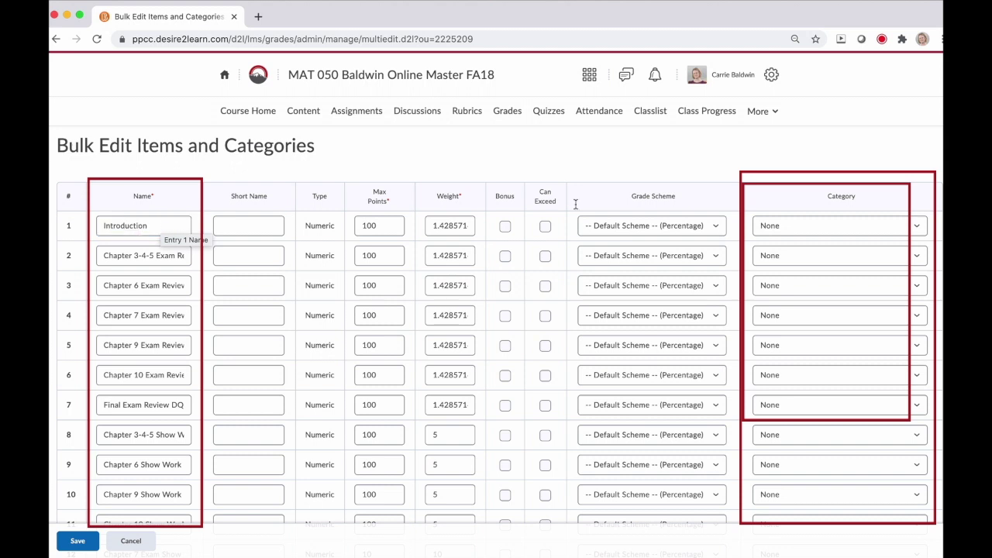
click(794, 230)
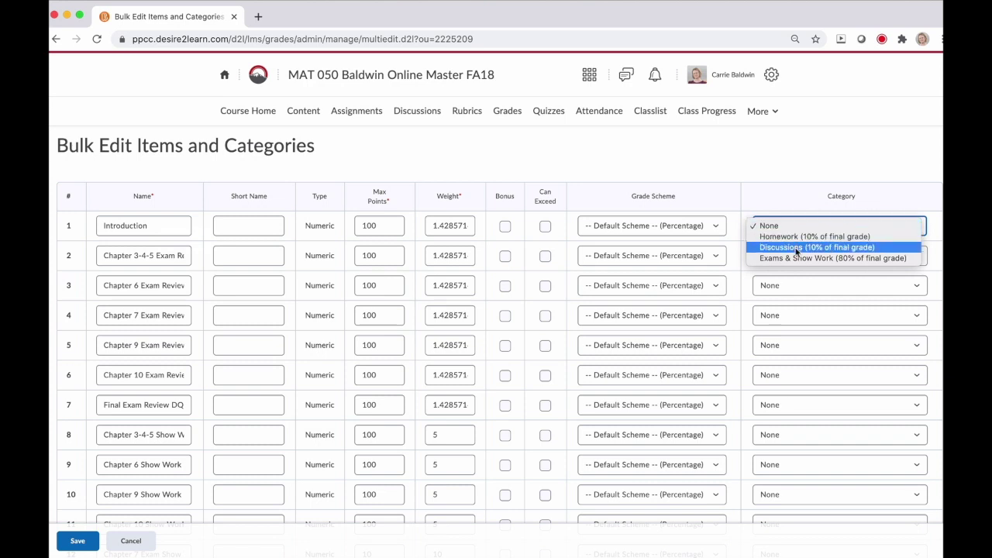
click(796, 248)
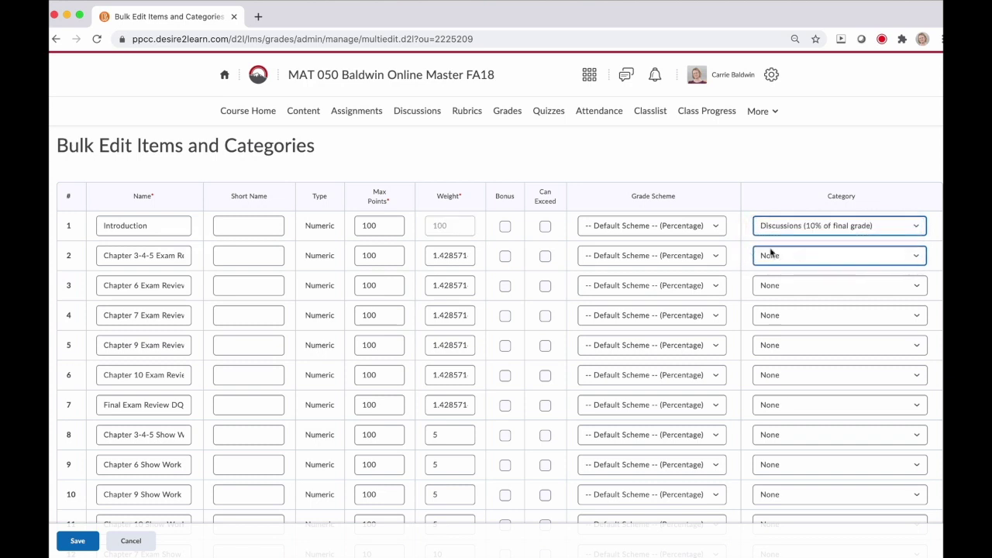
- Assign the Chapter 3-4-5 Exam Review DQ item to the Discussions category
click(167, 257)
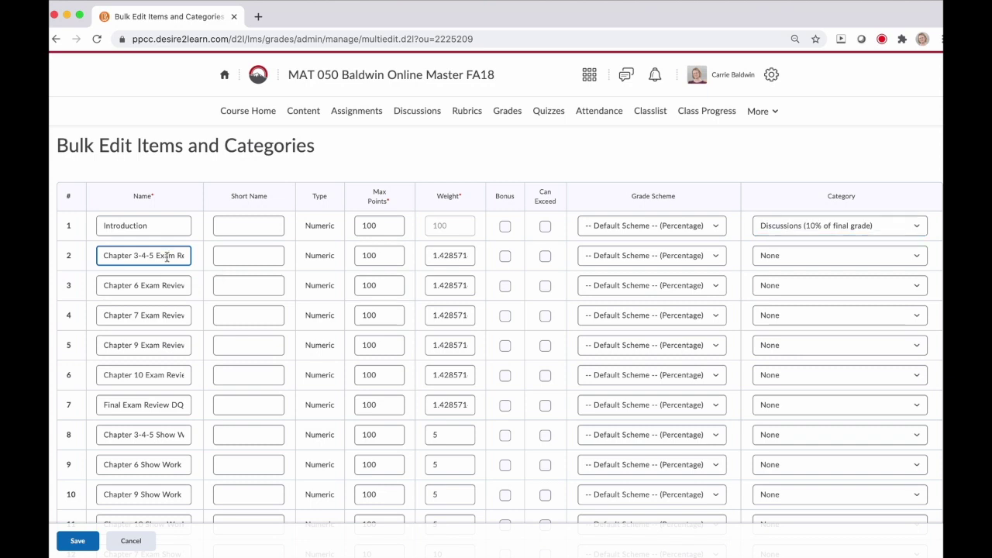
key(Right)
key(Right)
click(772, 262)
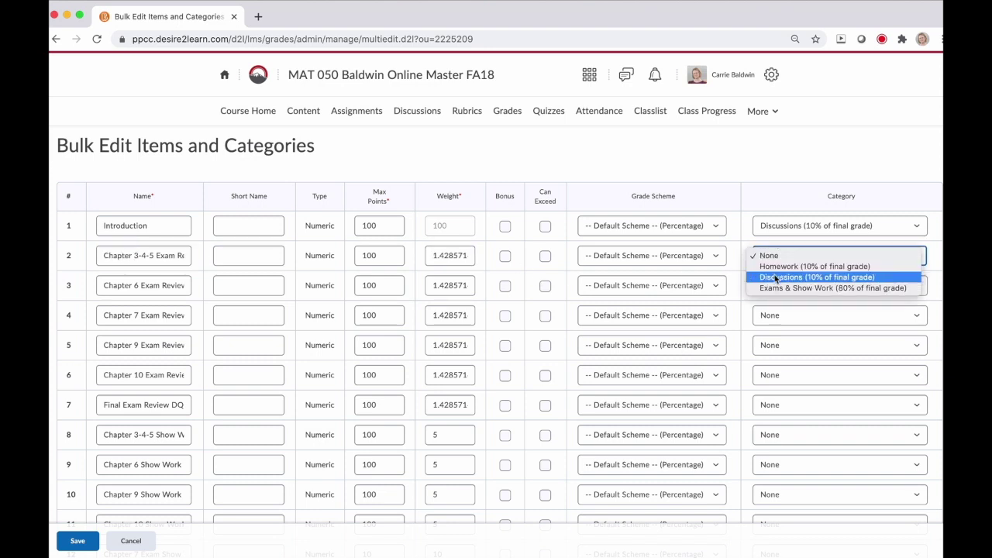
click(775, 278)
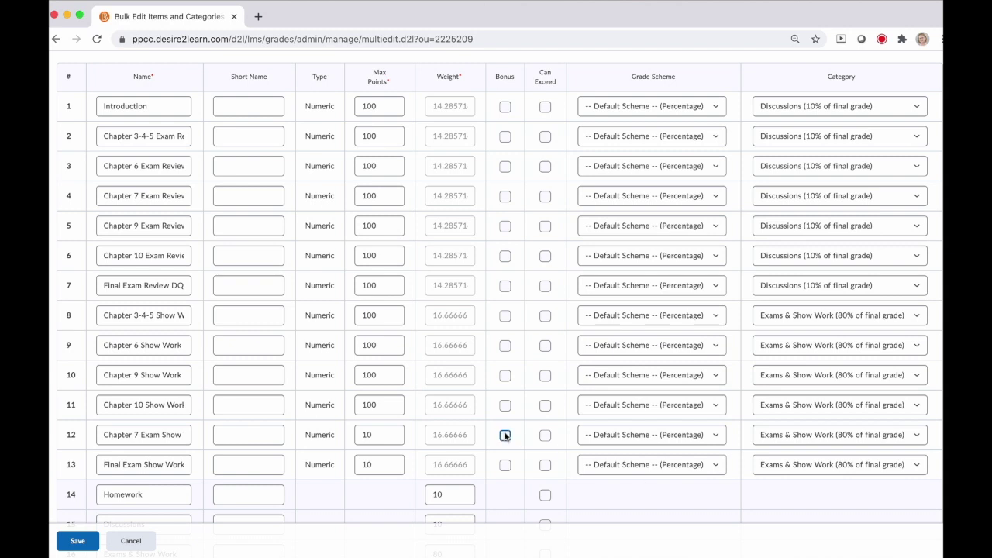
- Set the max points of Chapter 7 Exam Show Work and Final Exam Show Work to 100 and save the bulk edits
click(403, 144)
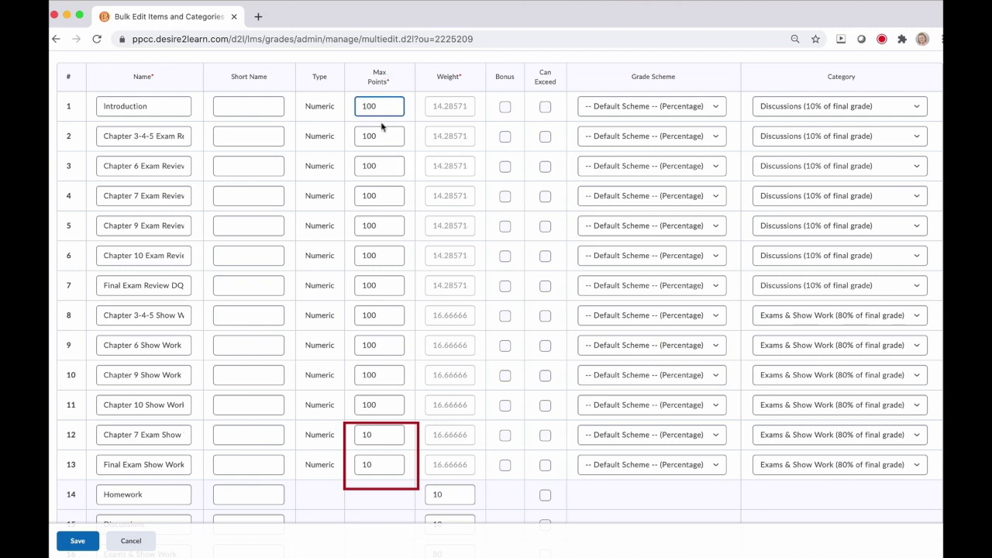
click(381, 434)
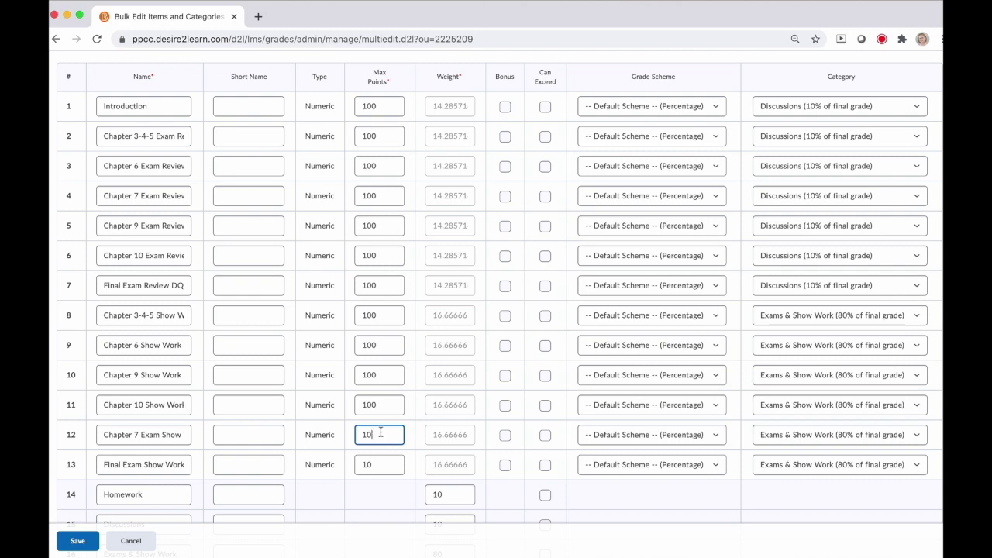
text(0)
click(381, 465)
text(0)
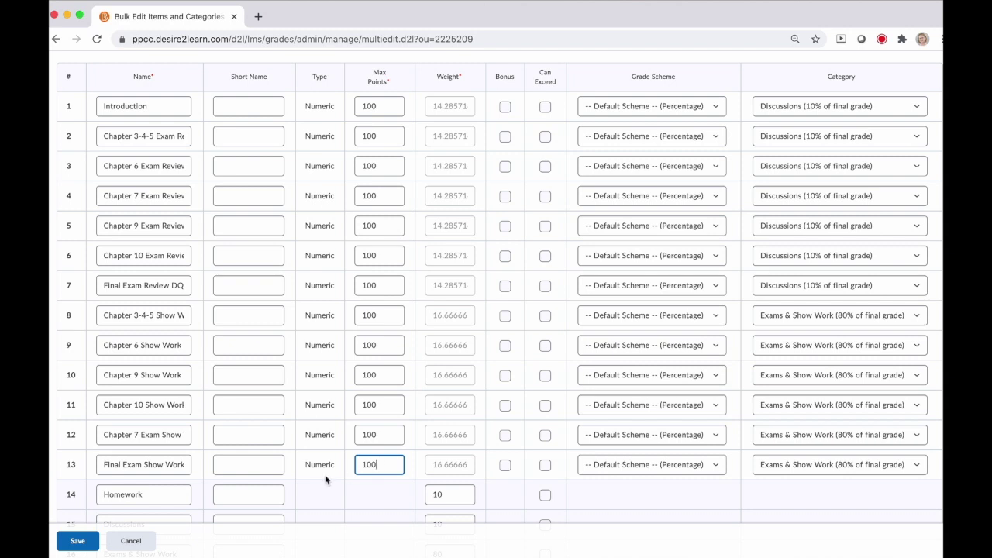
click(80, 542)
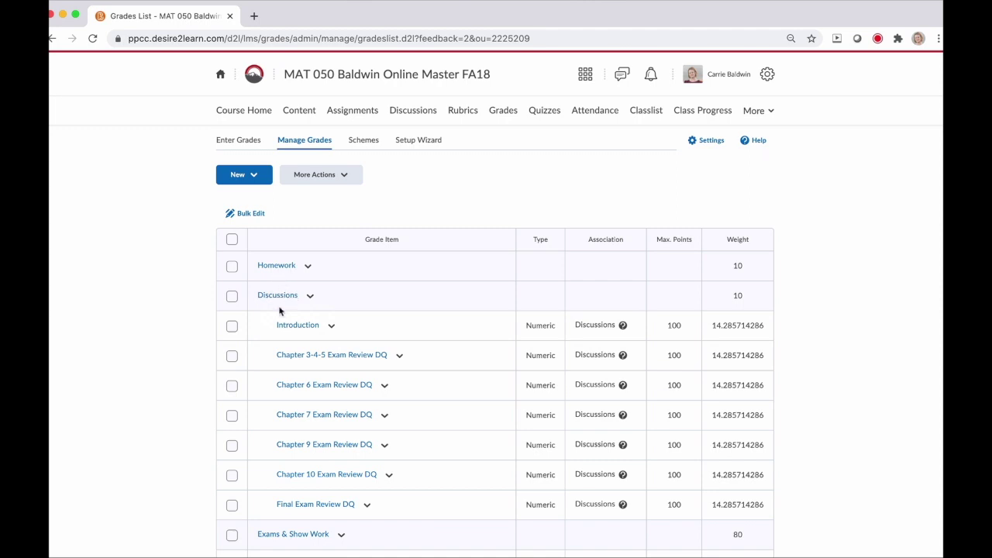
scroll(280, 310, down, 2)
scroll(280, 310, down, 3)
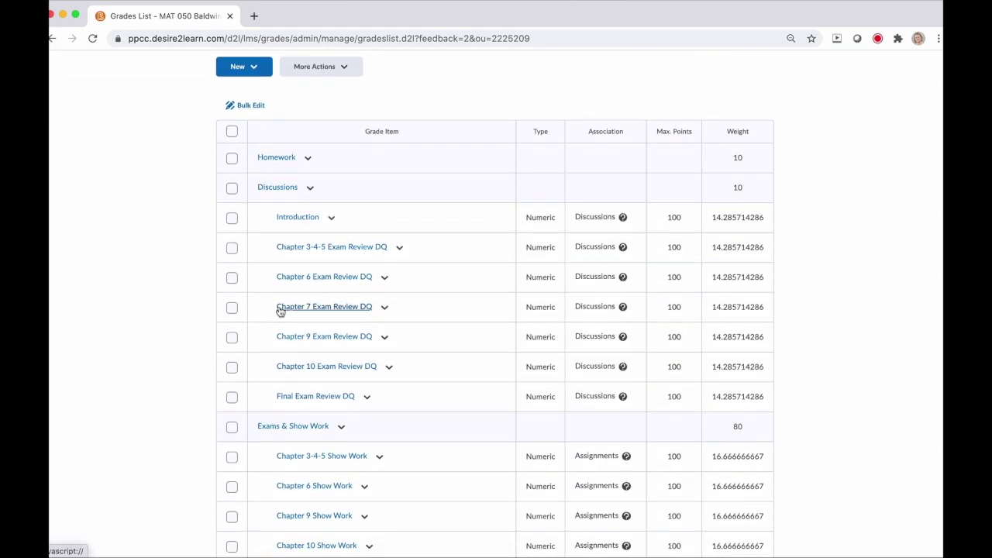
scroll(281, 312, down, 3)
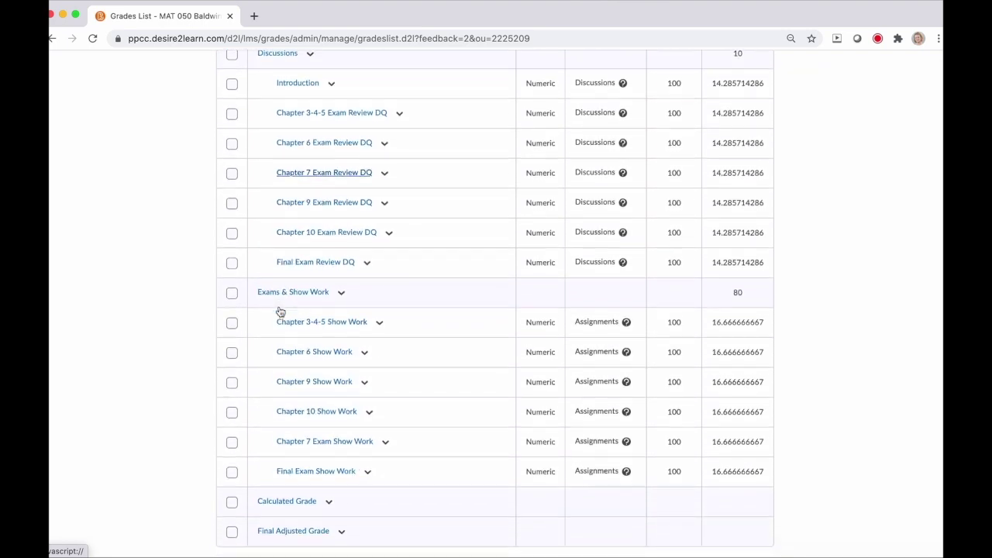